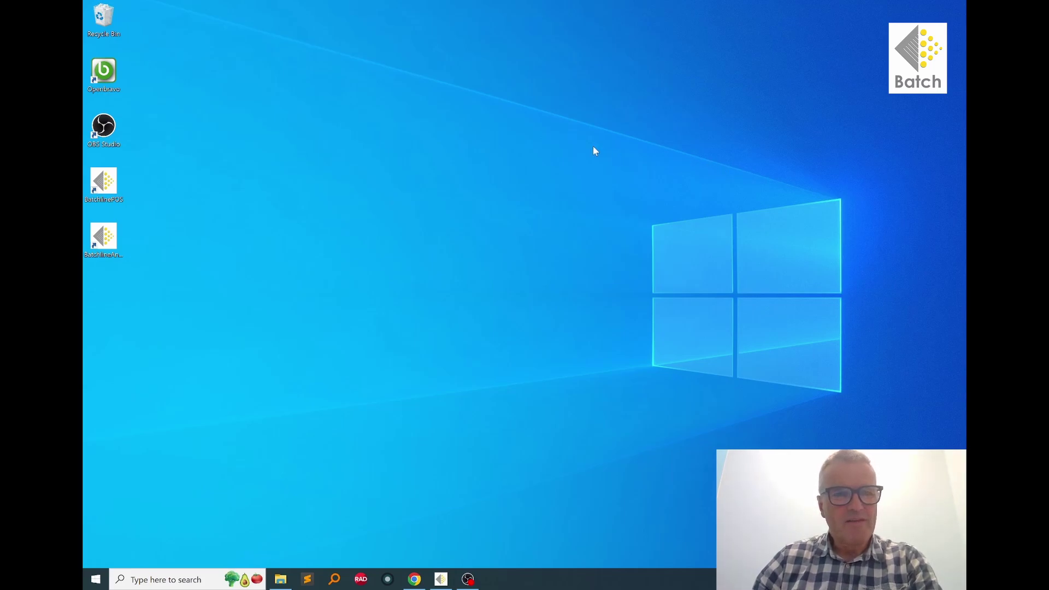
Launch Openbravo POS, log in as Administrator and maximize the till window.
double_click(102, 75)
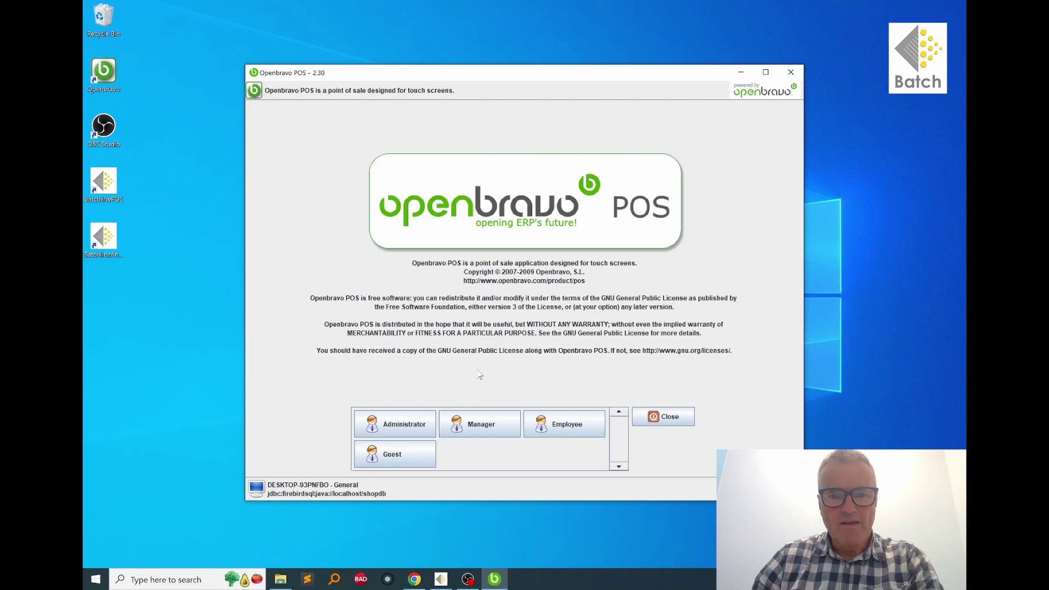
click(387, 432)
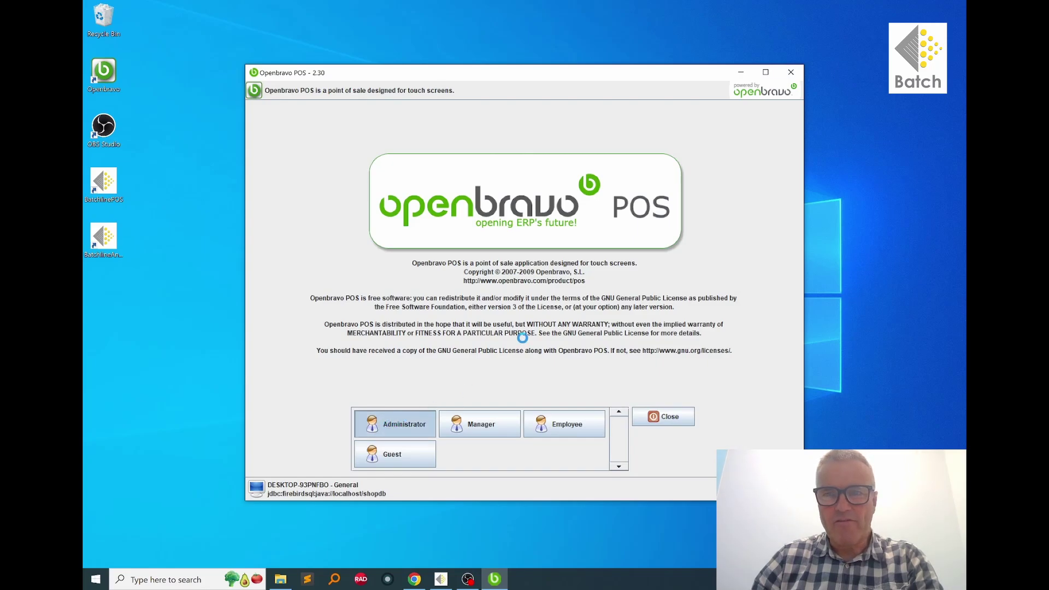
click(766, 73)
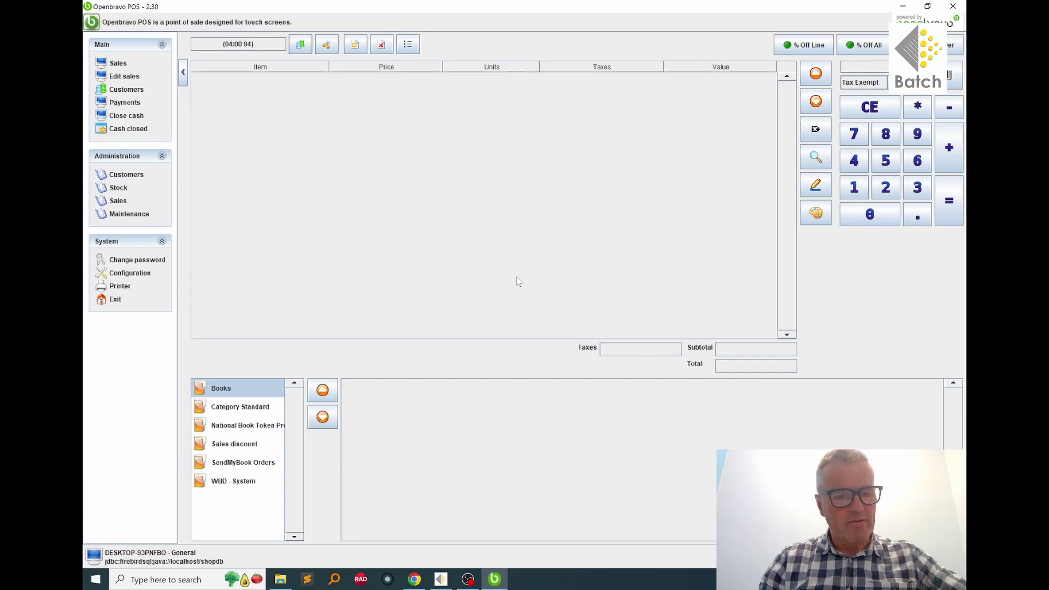
Add What about men?, The stolen coast, the 2.50 greeting card and the £5 ice cream to the ticket.
key(Return)
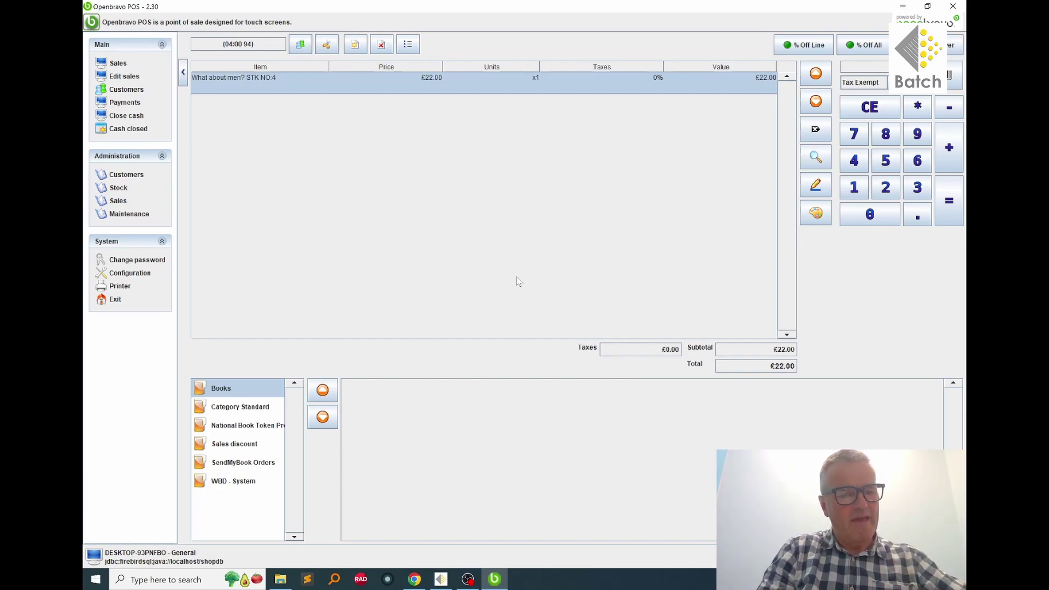
key(Return)
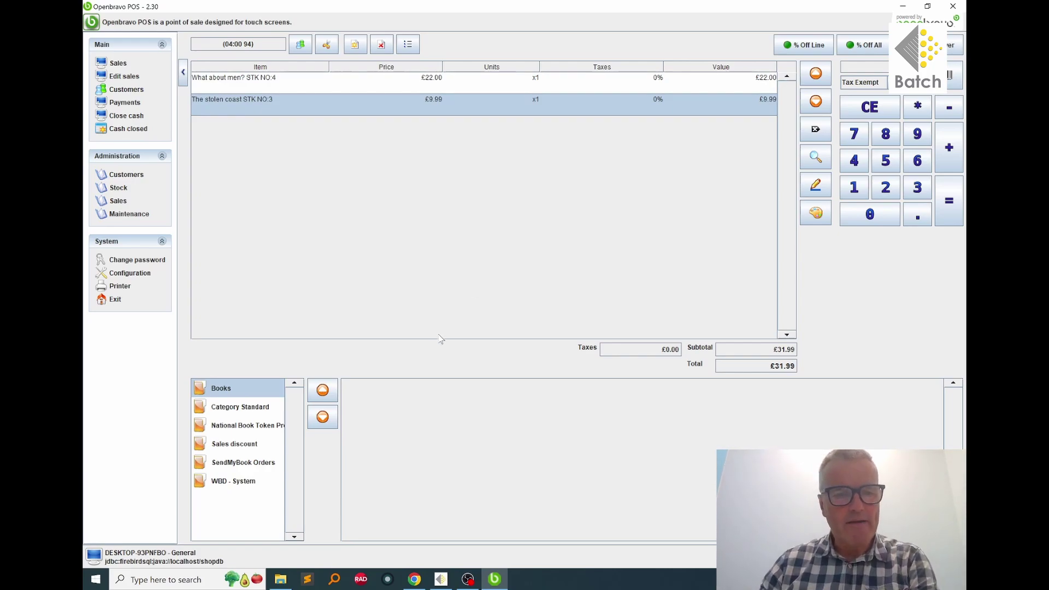
click(240, 409)
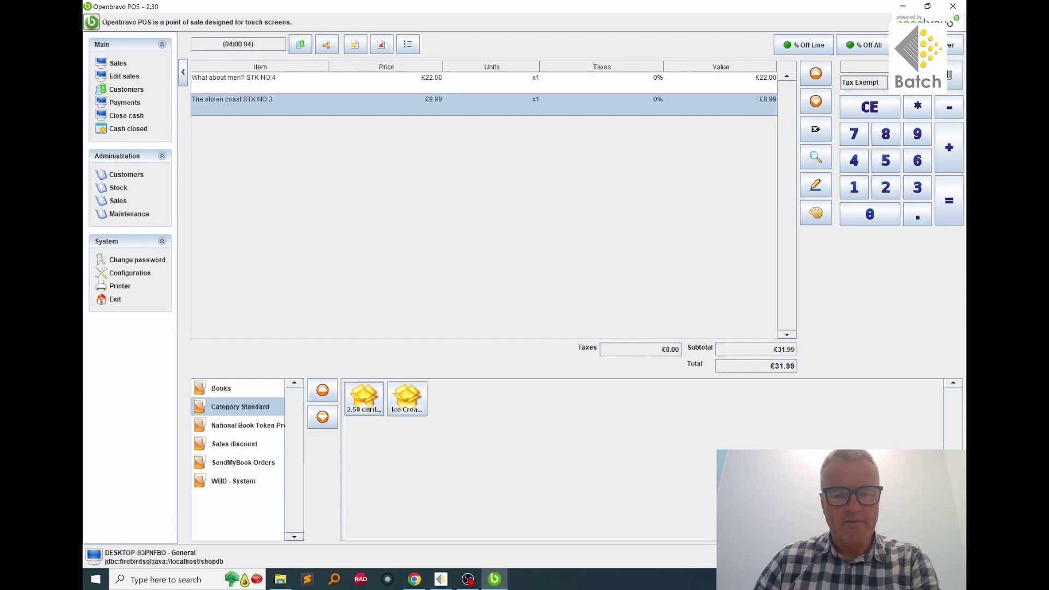
click(364, 404)
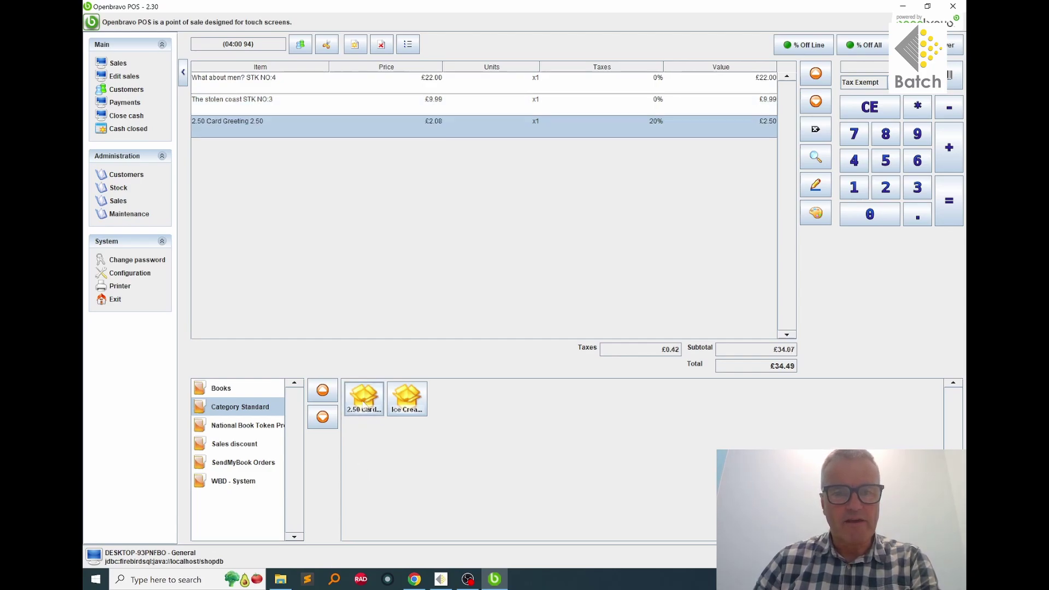
click(413, 402)
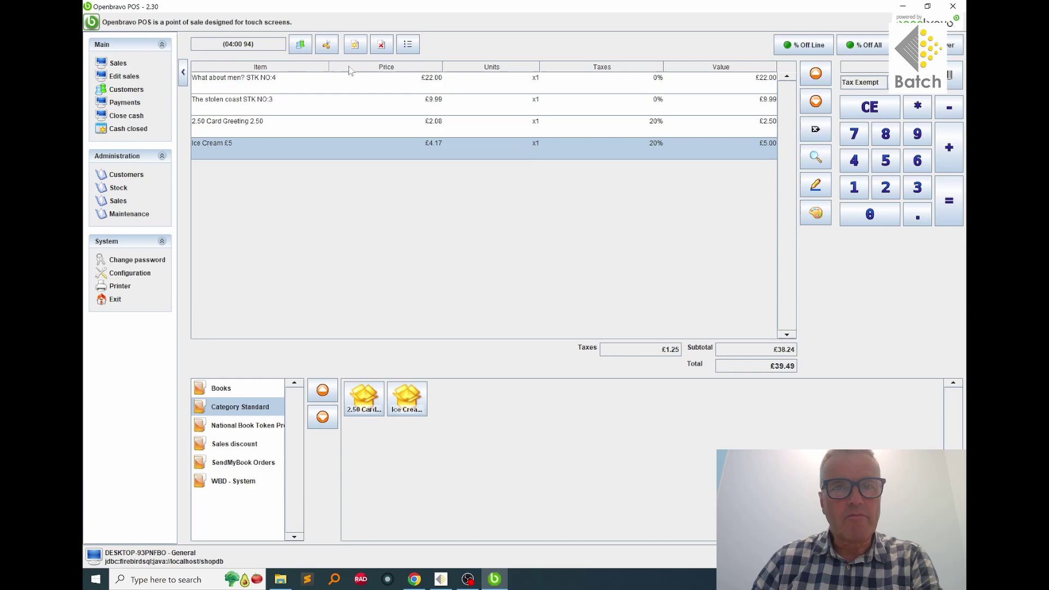
Start a new £25 Atoms and ashes ticket, then recall the four-item ticket 04:00 94.
click(355, 45)
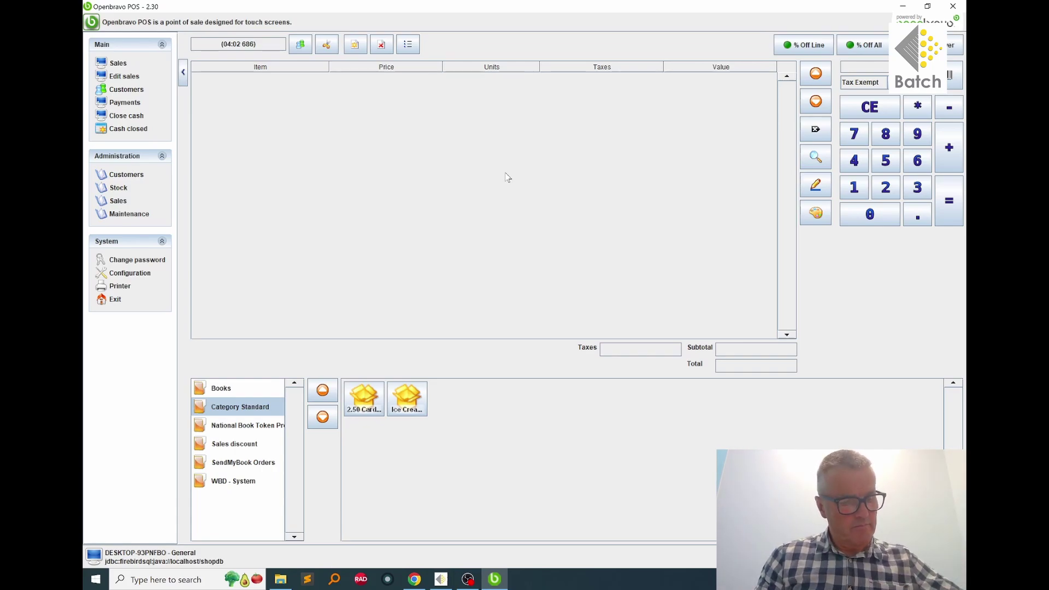
key(Return)
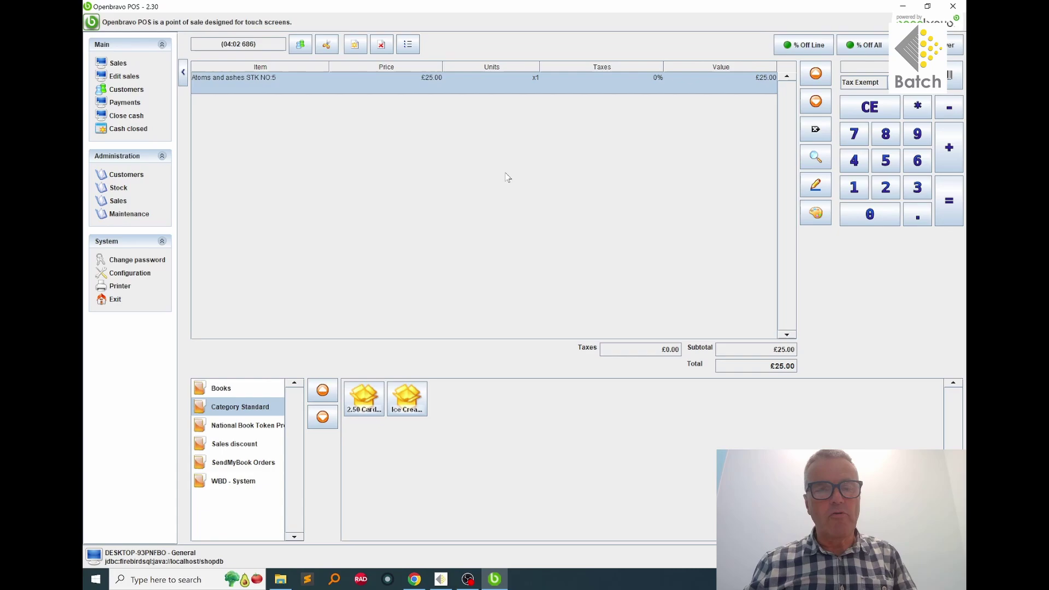
click(409, 45)
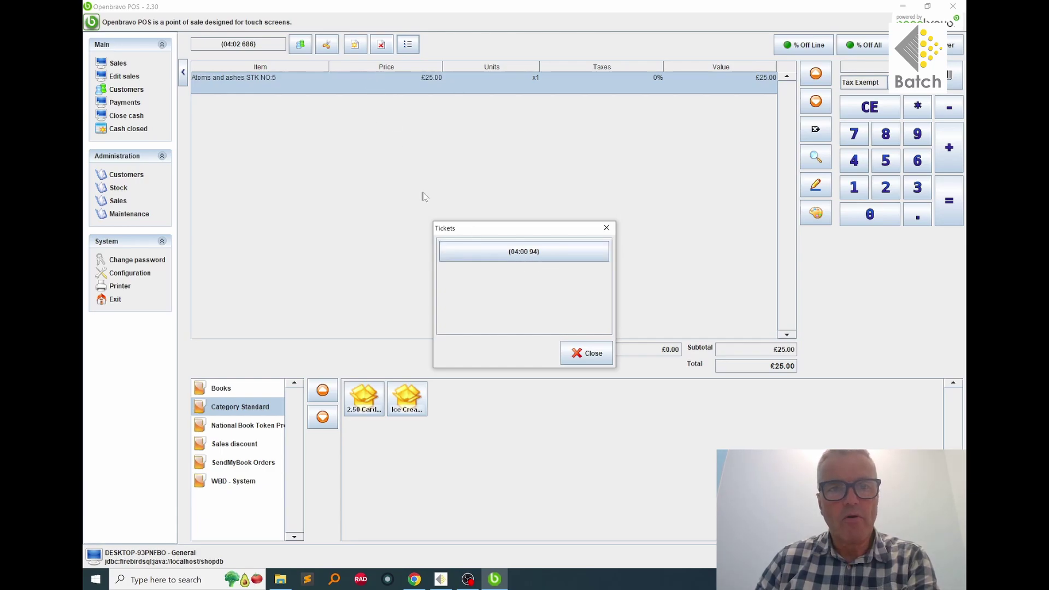
click(495, 257)
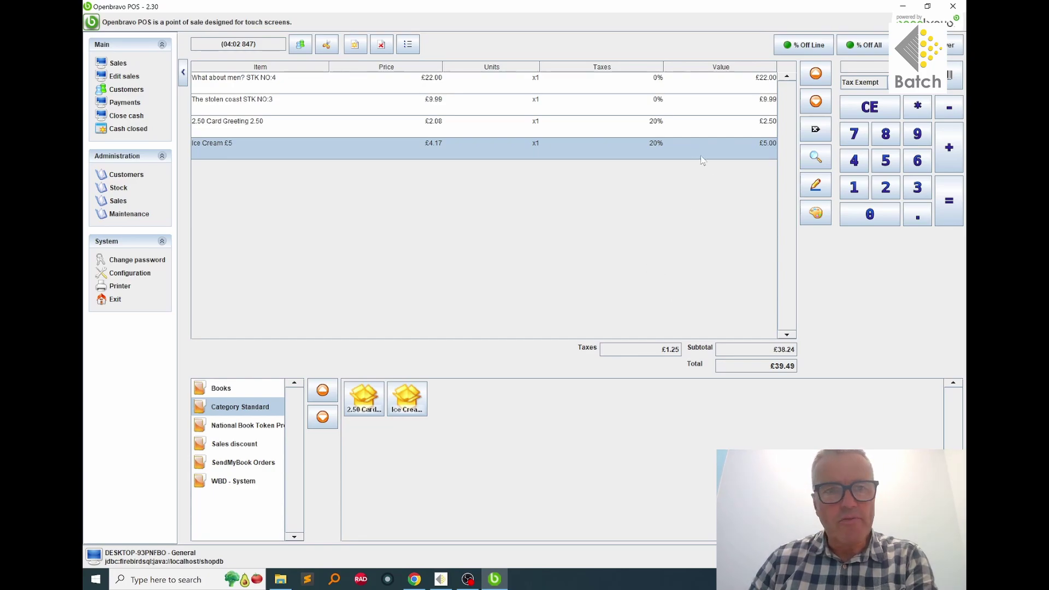
Apply a 15% line discount to The stolen coast, adding -£1.50 for a £37.99 total.
click(705, 106)
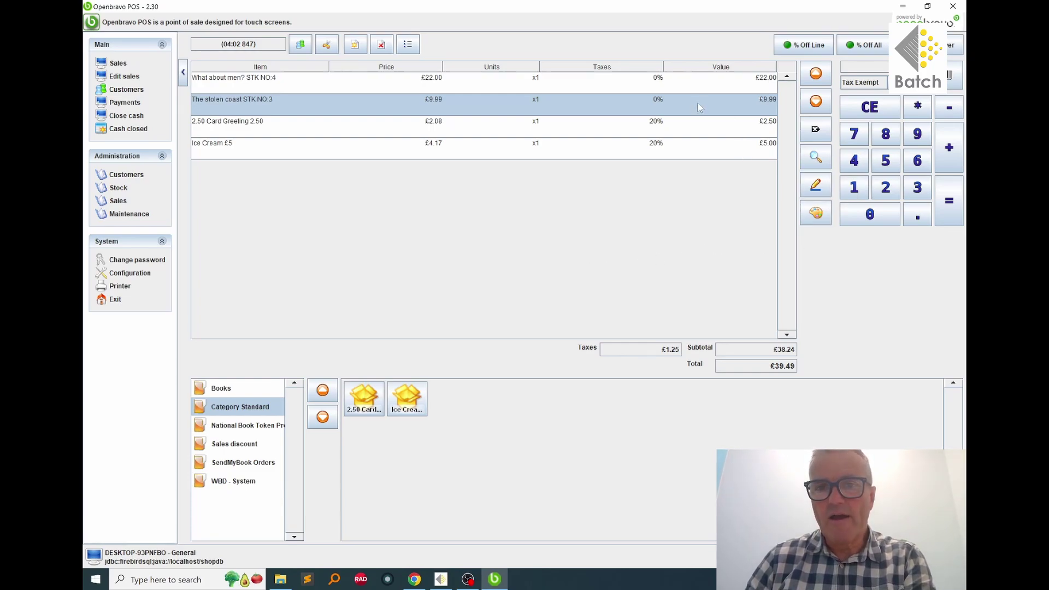
click(858, 189)
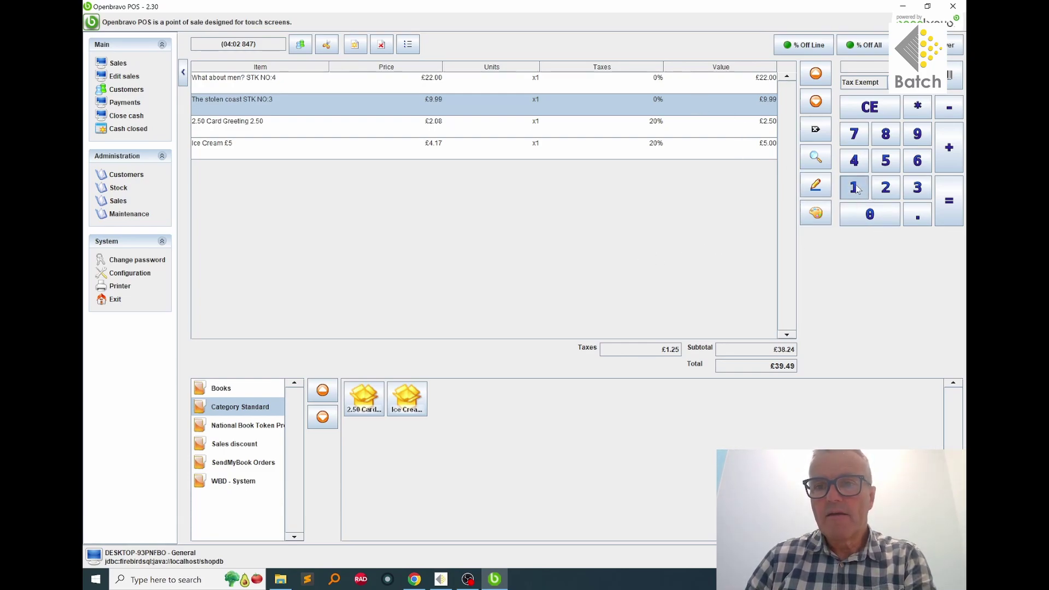
click(886, 161)
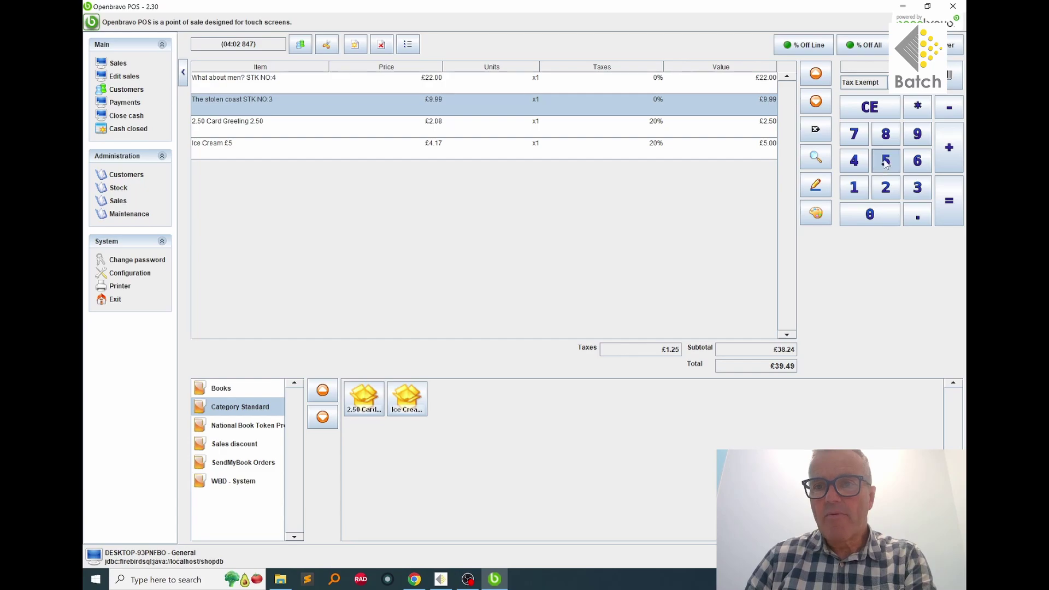
click(814, 50)
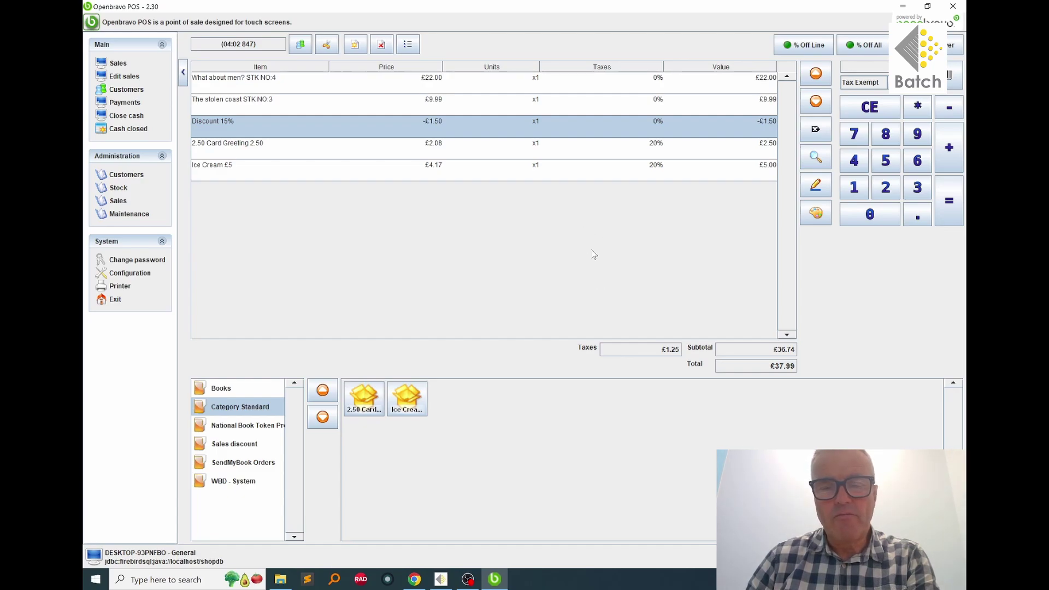
Edit the Ice Cream line's price with taxes so it becomes £5.00 net, £6.00 with VAT.
click(613, 170)
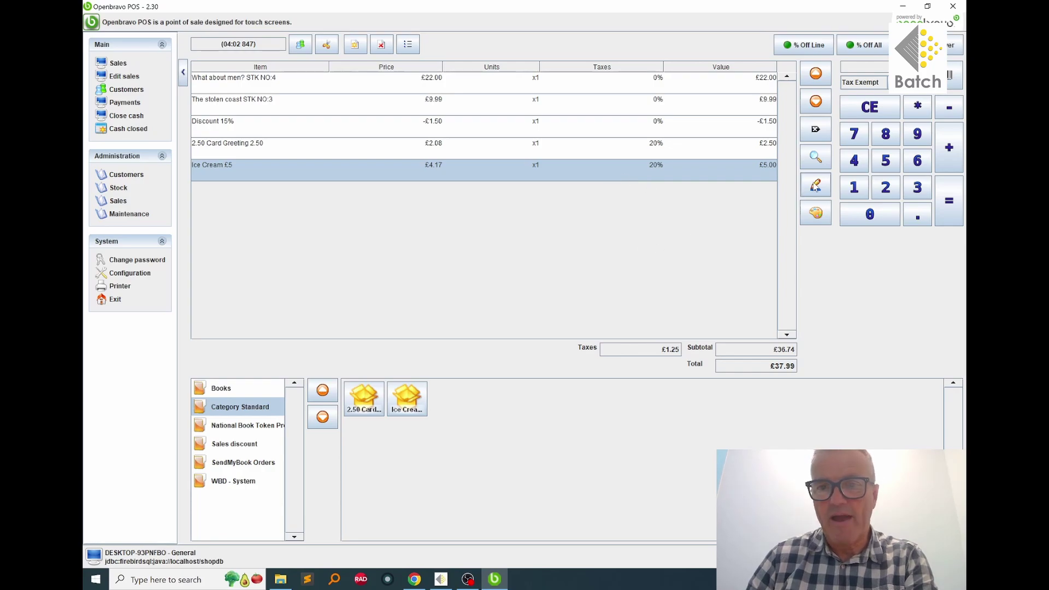
click(815, 186)
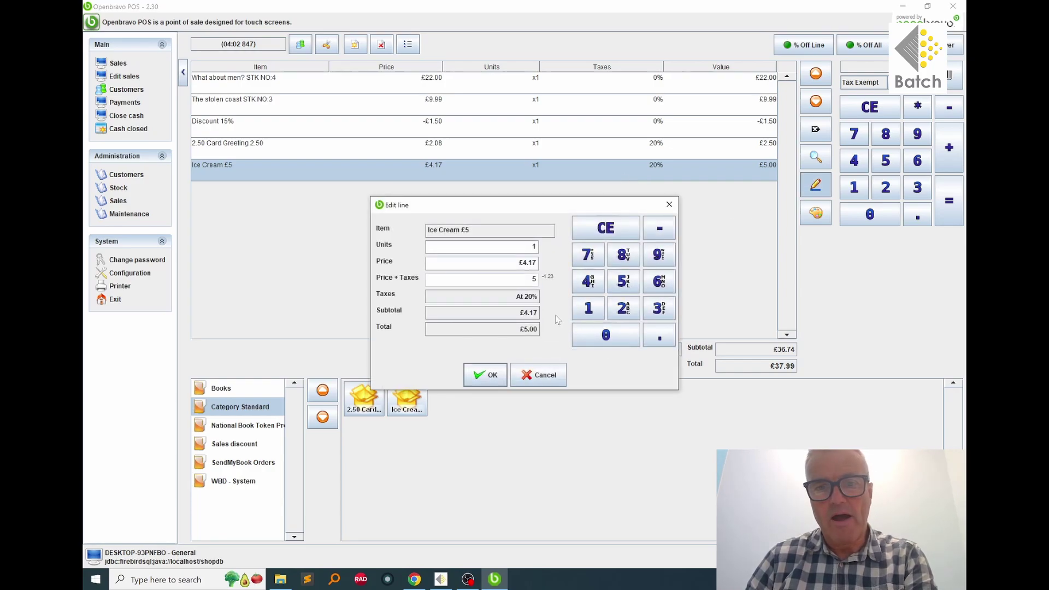
click(532, 279)
key(BackSpace)
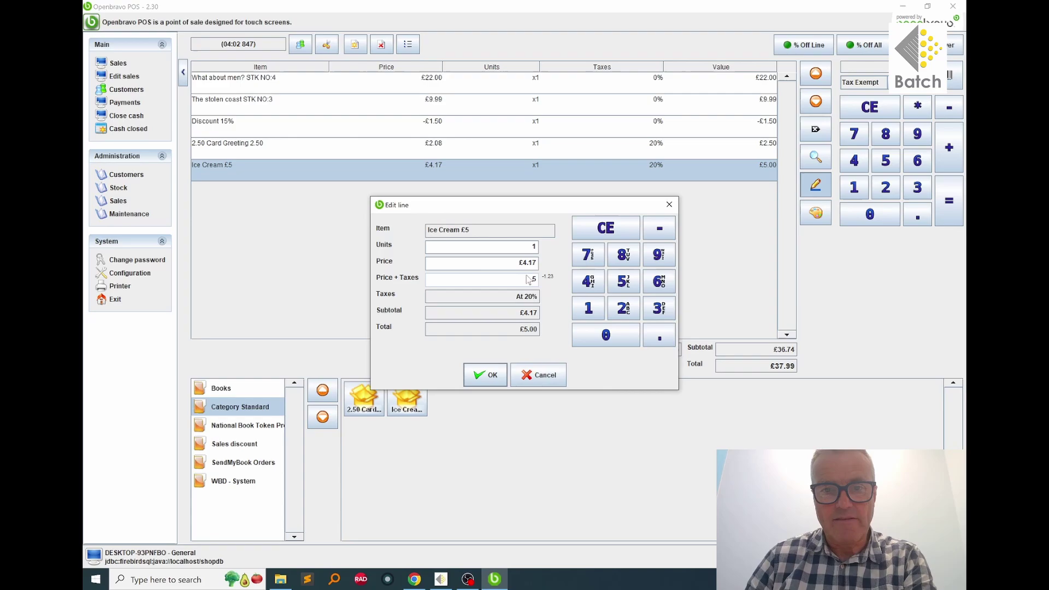
text(5)
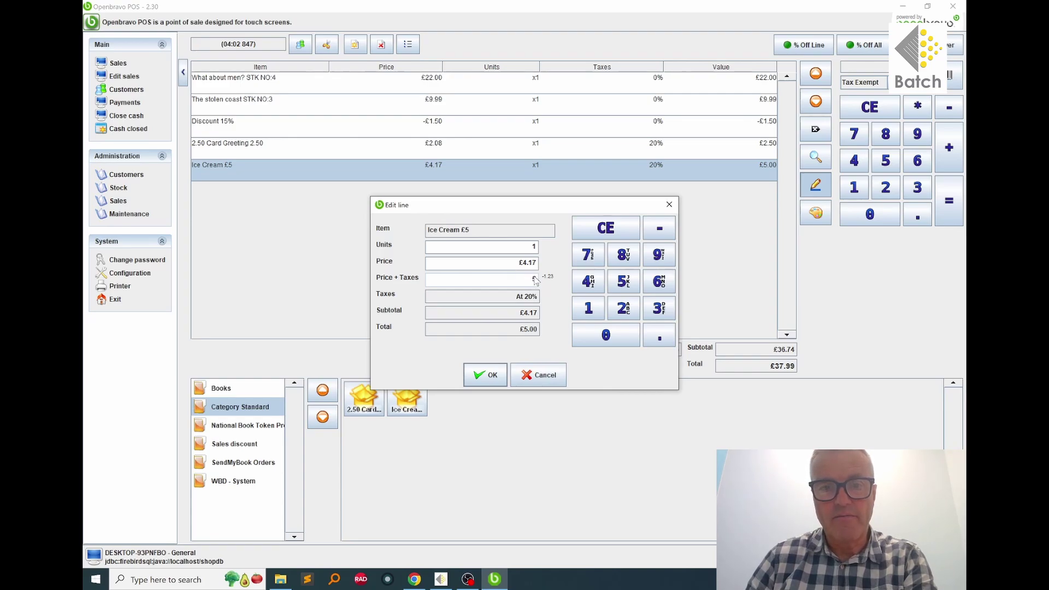
text(5)
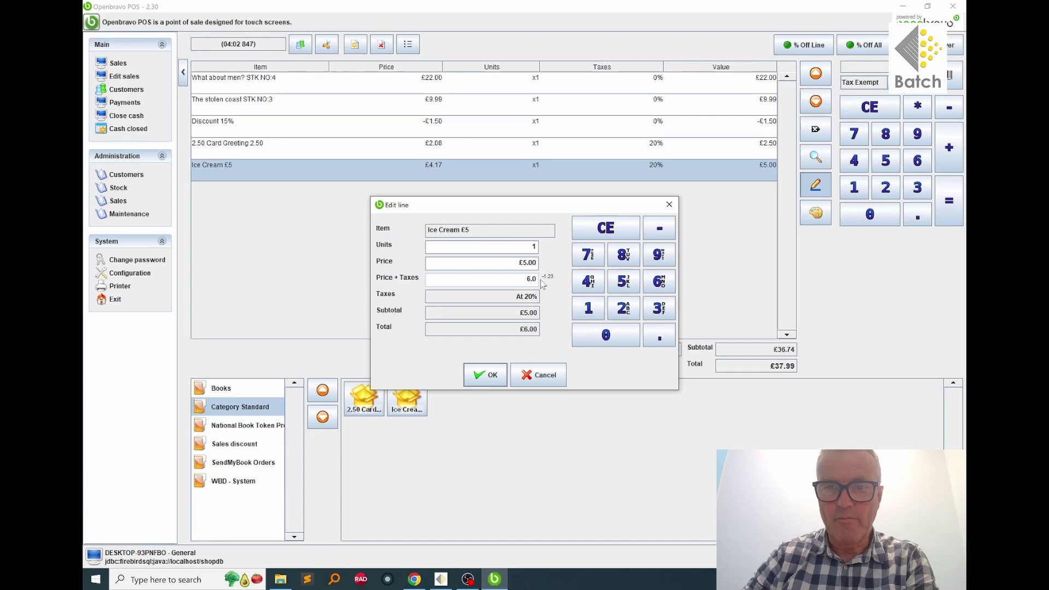
click(491, 377)
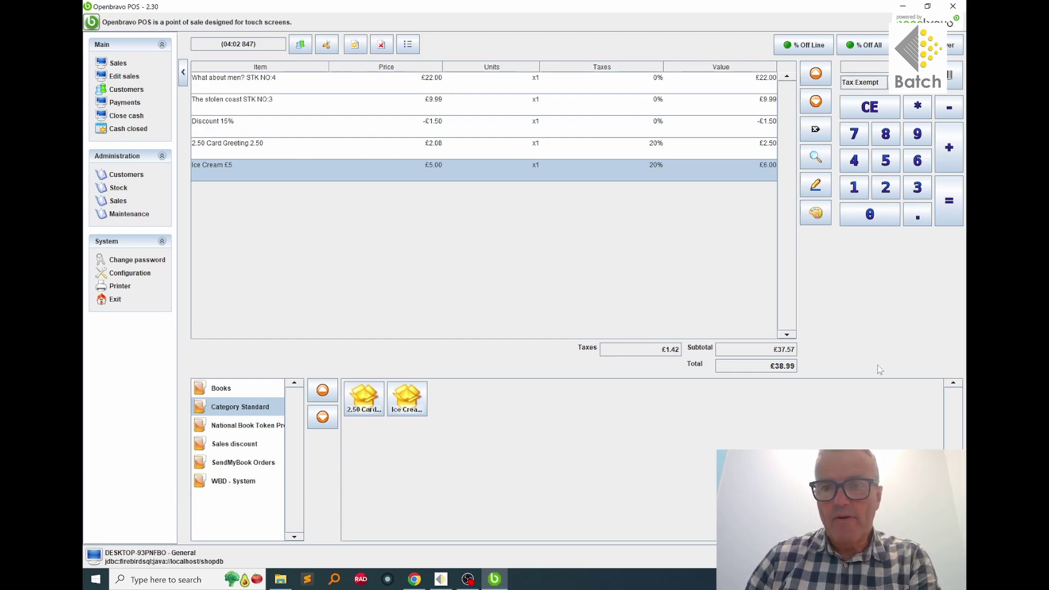
Open the Payment window for the £38.99 ticket with the = keypad button.
click(951, 202)
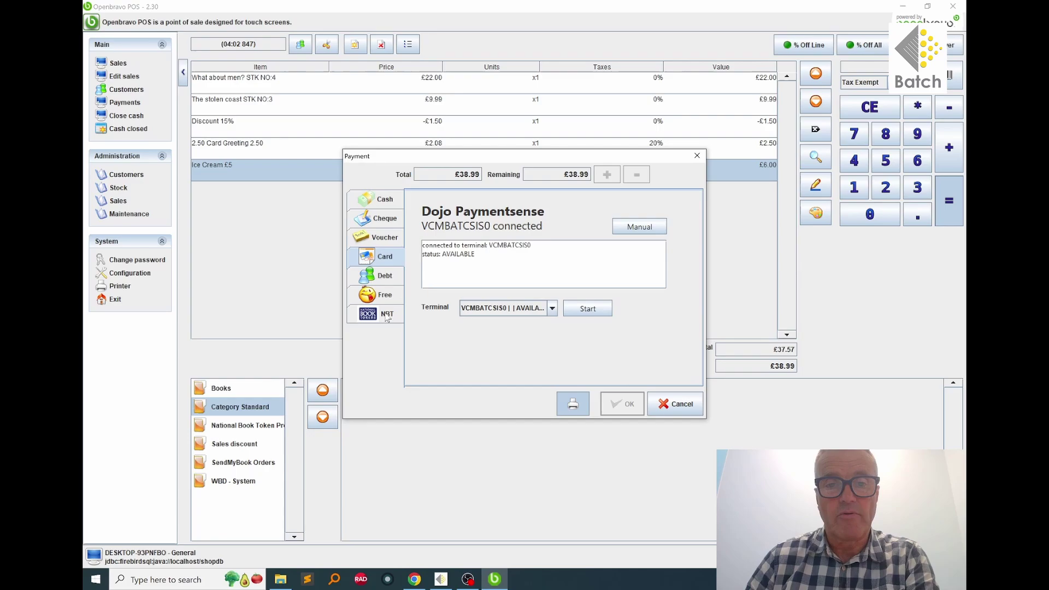
Pay the £38.99 in cash with two £20 notes, giving £1.01 change.
click(386, 200)
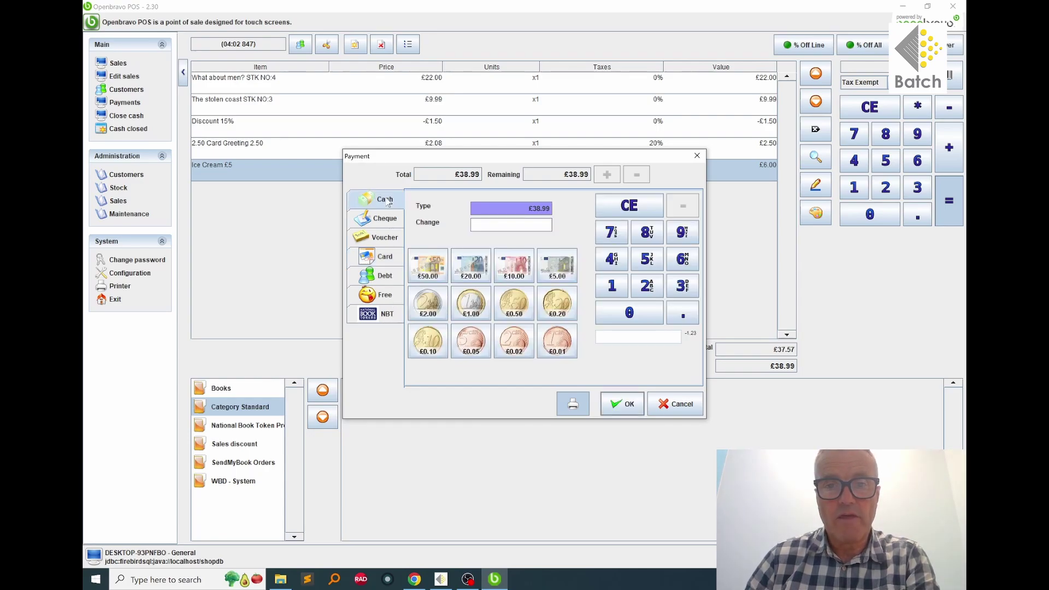
click(474, 268)
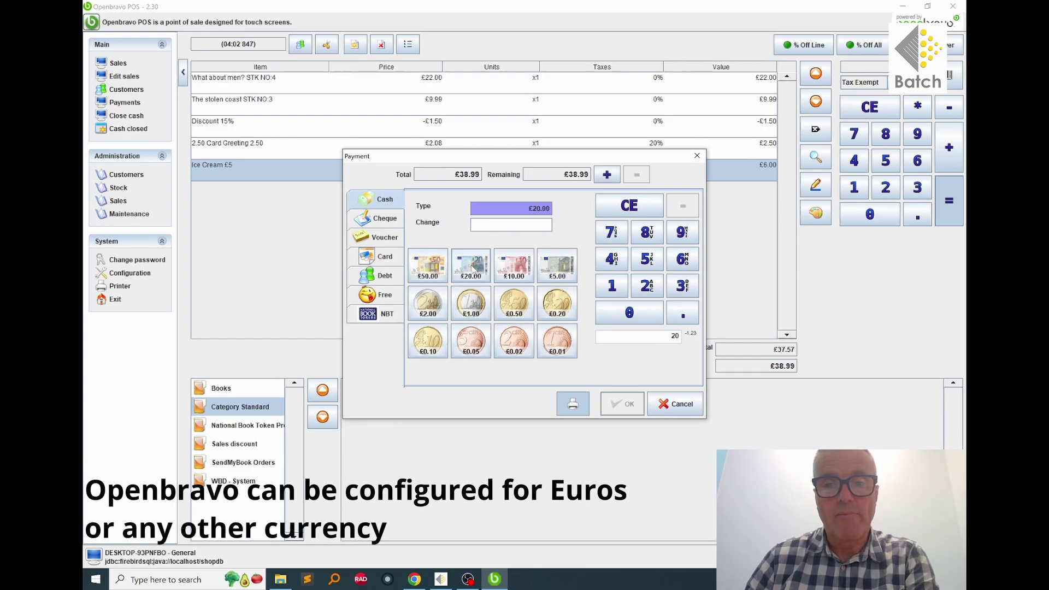
double_click(519, 274)
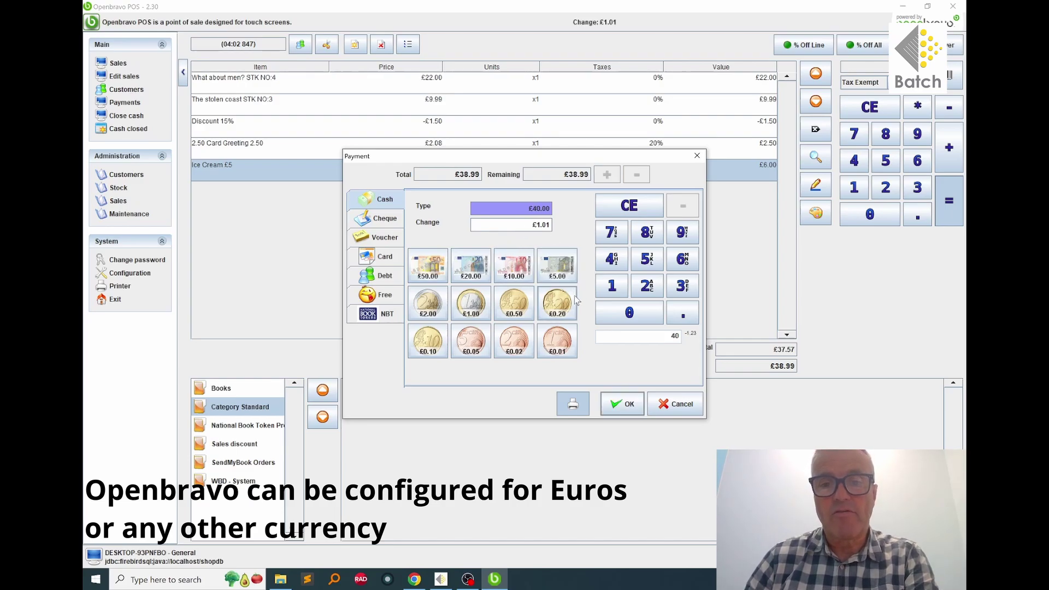
click(625, 407)
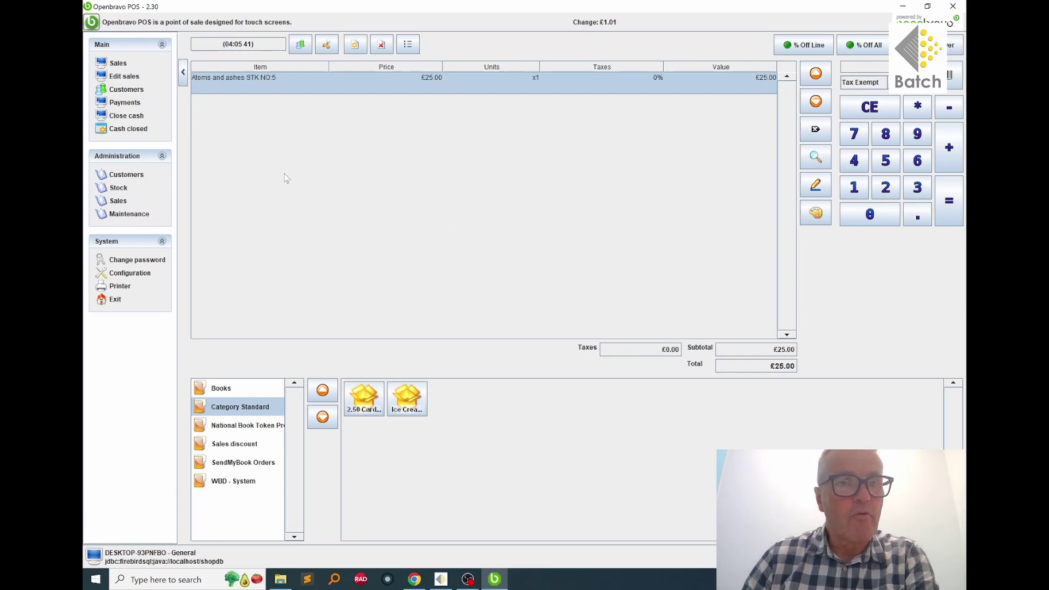
click(127, 77)
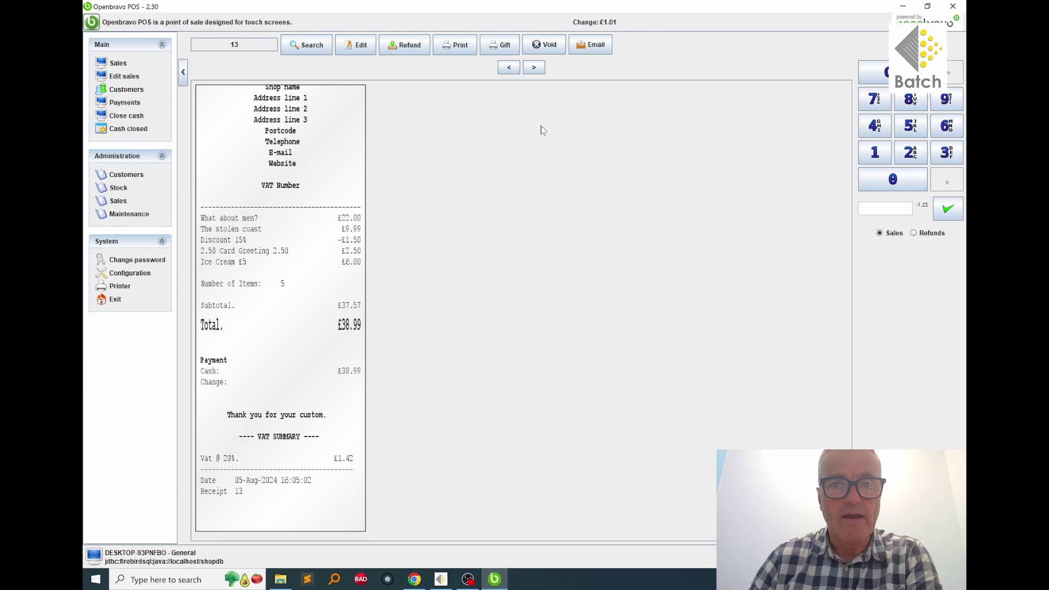
click(509, 69)
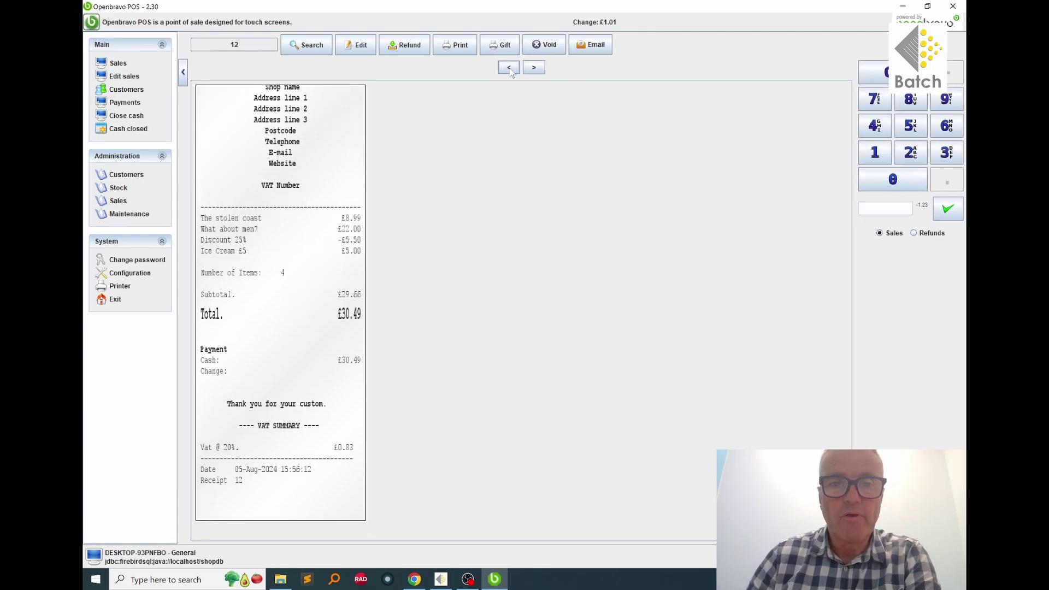
click(510, 69)
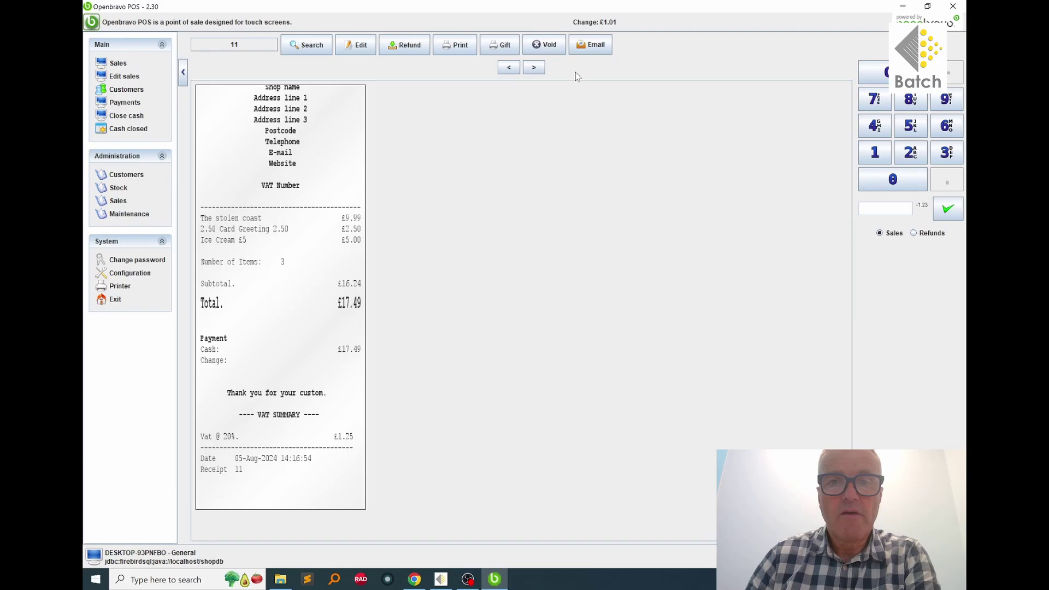
click(534, 67)
click(534, 67)
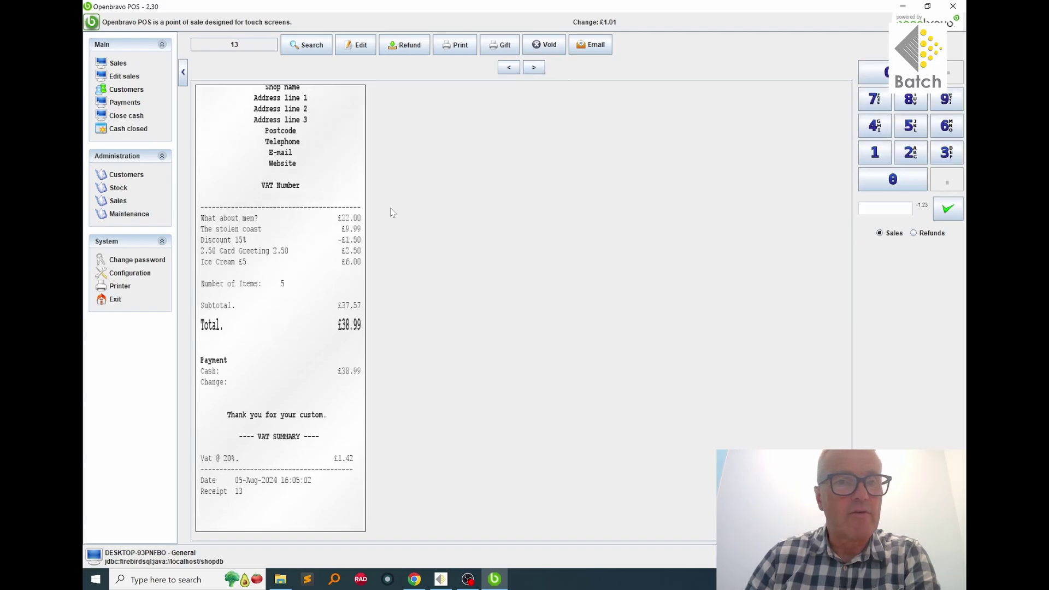
click(118, 63)
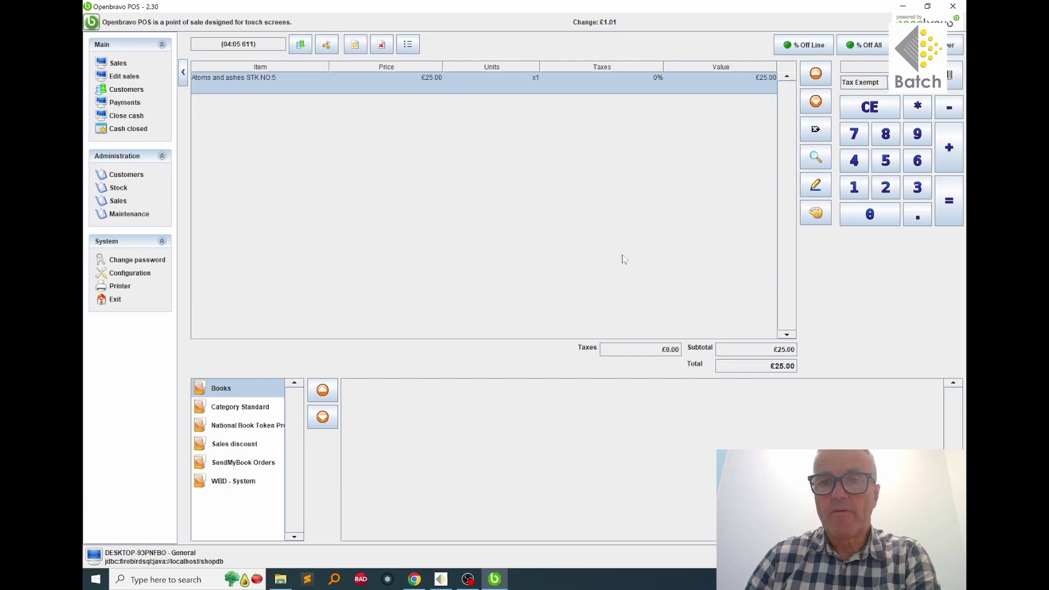
Open payment for the Atoms and ashes ticket and enter a £25.00 Book Token voucher.
click(950, 201)
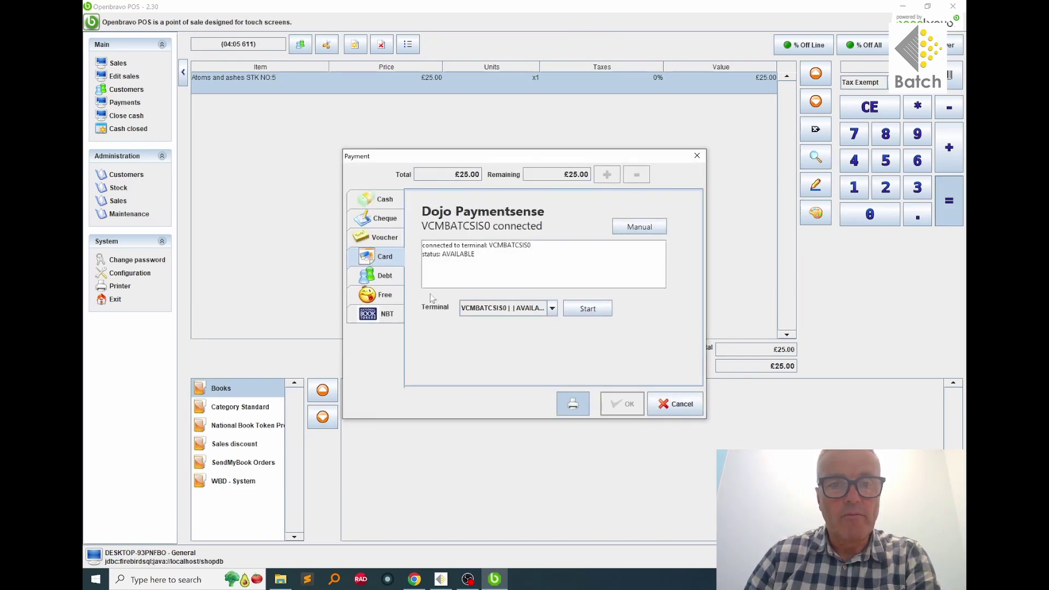
click(382, 240)
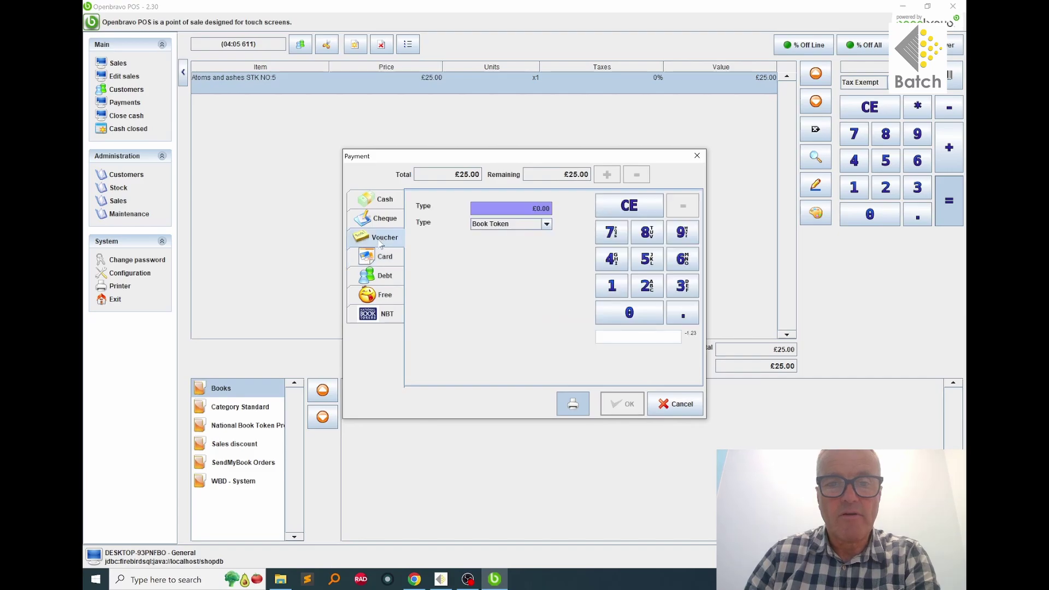
click(648, 288)
click(647, 259)
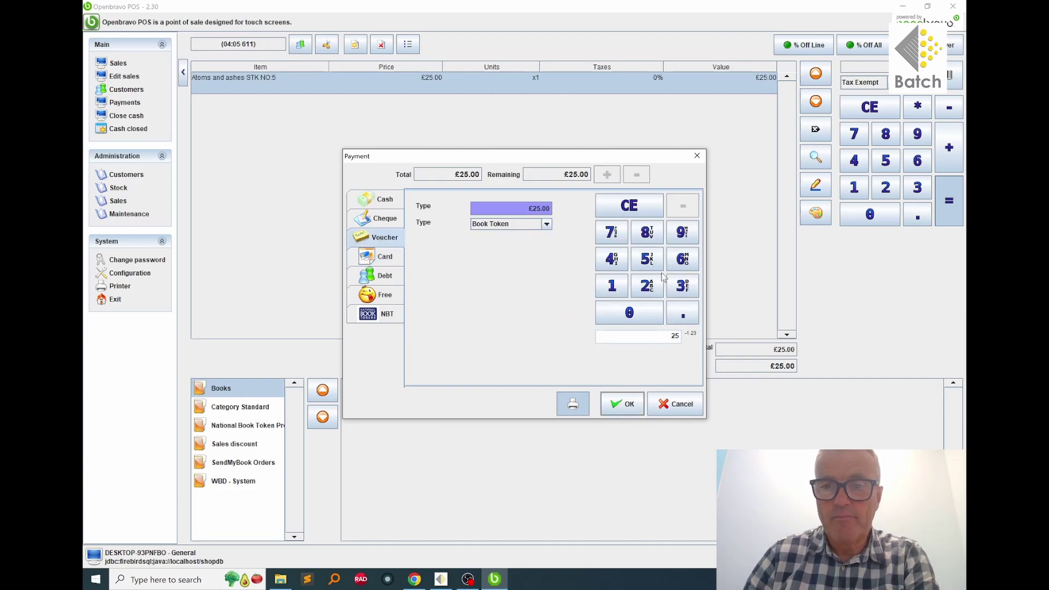
click(682, 310)
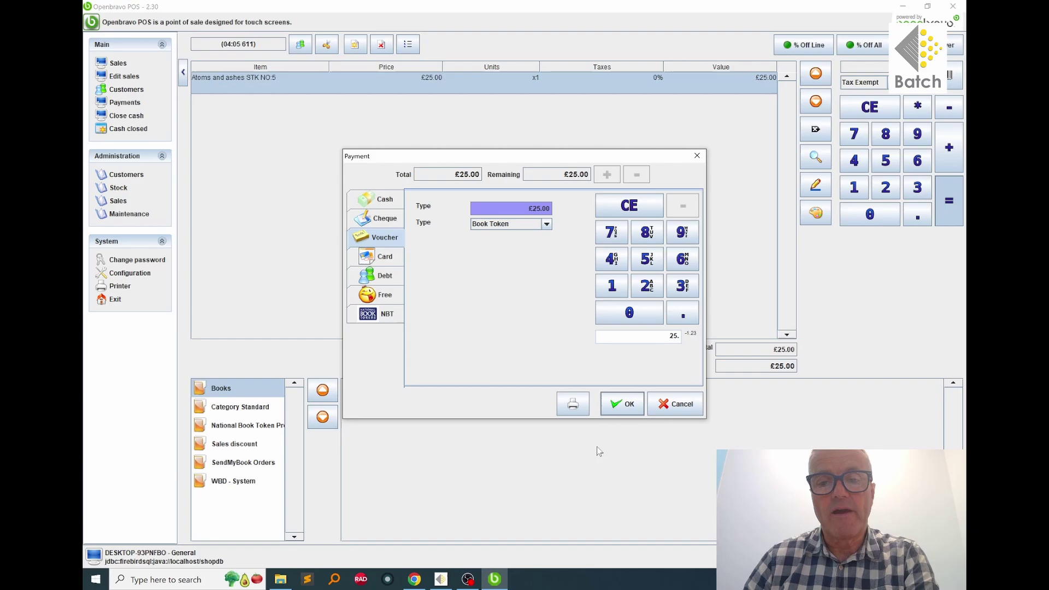
Confirm the £25.00 voucher payment, opt to email the receipt and dismiss the settings notice.
click(626, 405)
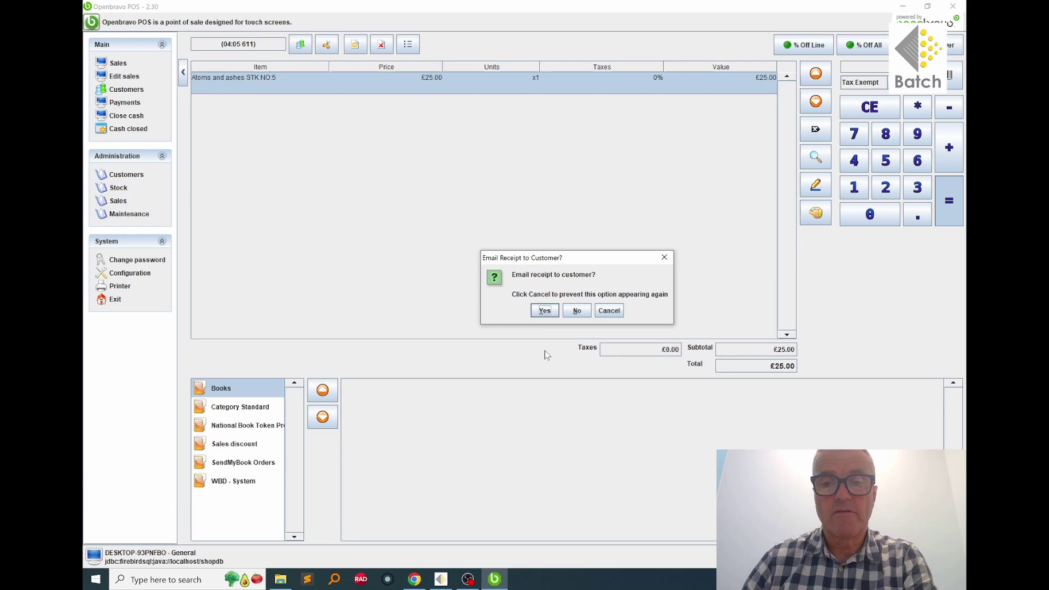
click(545, 311)
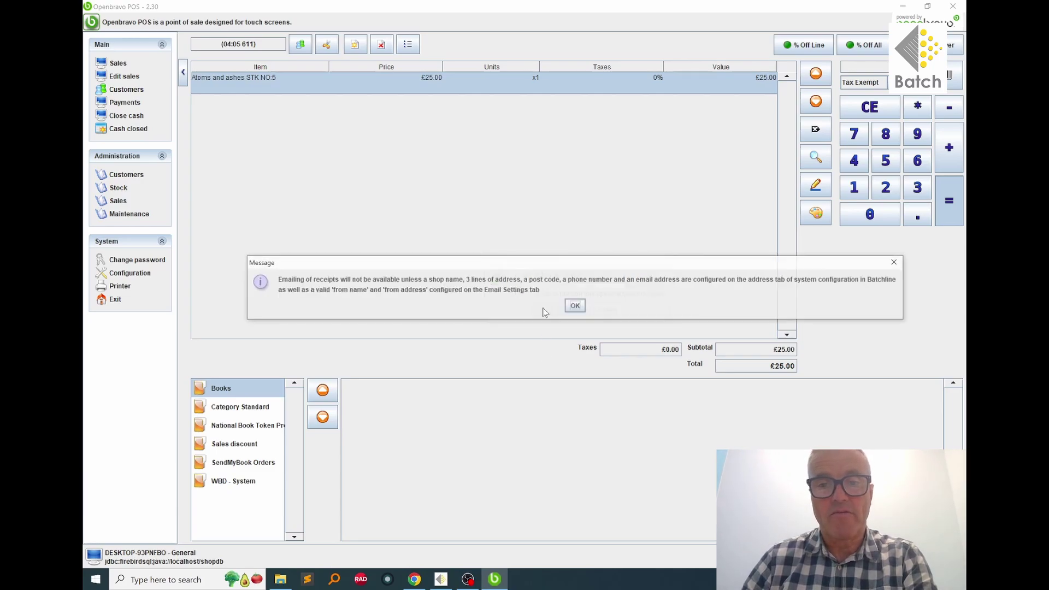
click(577, 308)
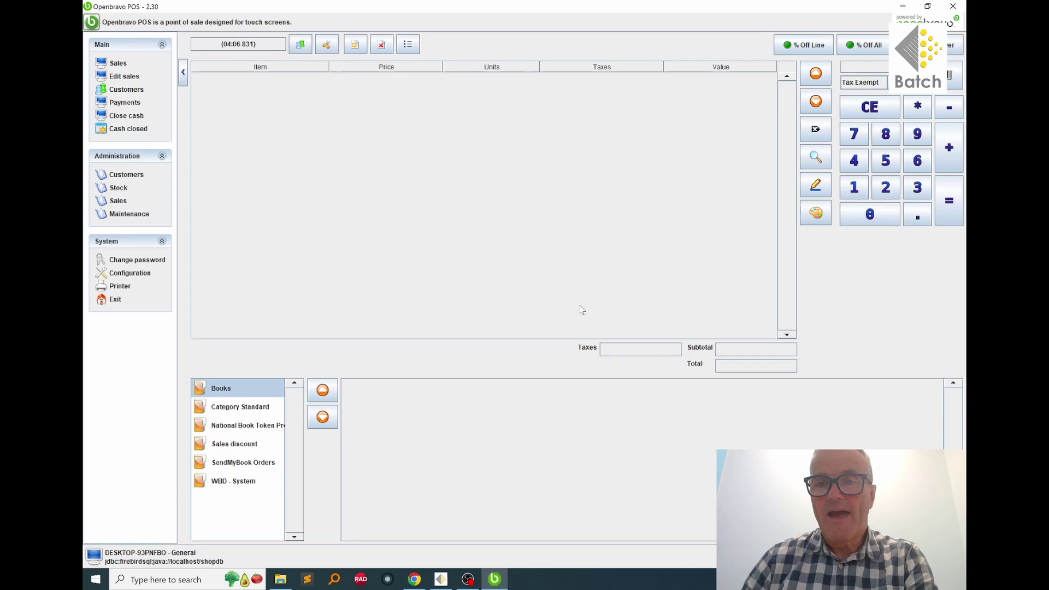